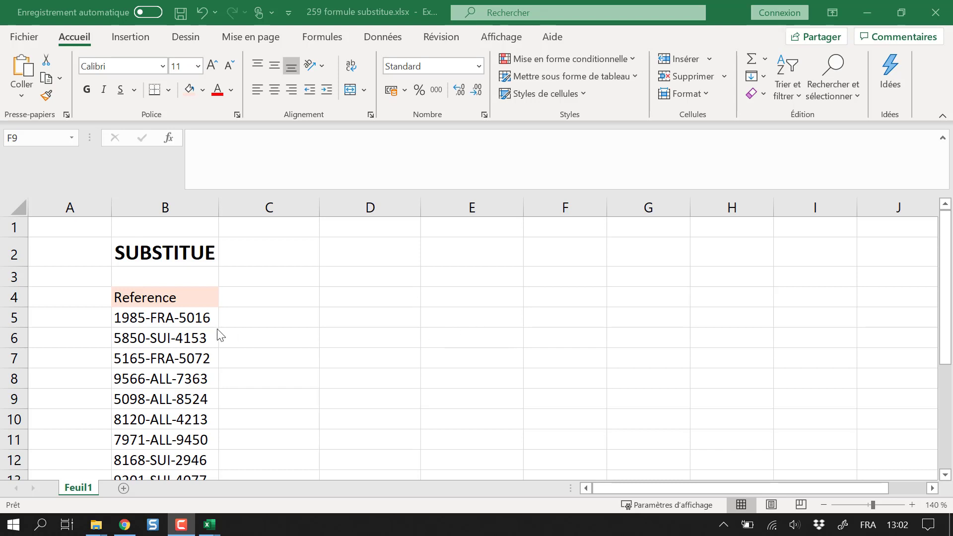
# Step: Enter =SUBSTITUE(B5;"-";" ") in C5 so it shows 1985 FRA 5016
pyautogui.moveTo(181, 320); pyautogui.dragTo(164, 438)
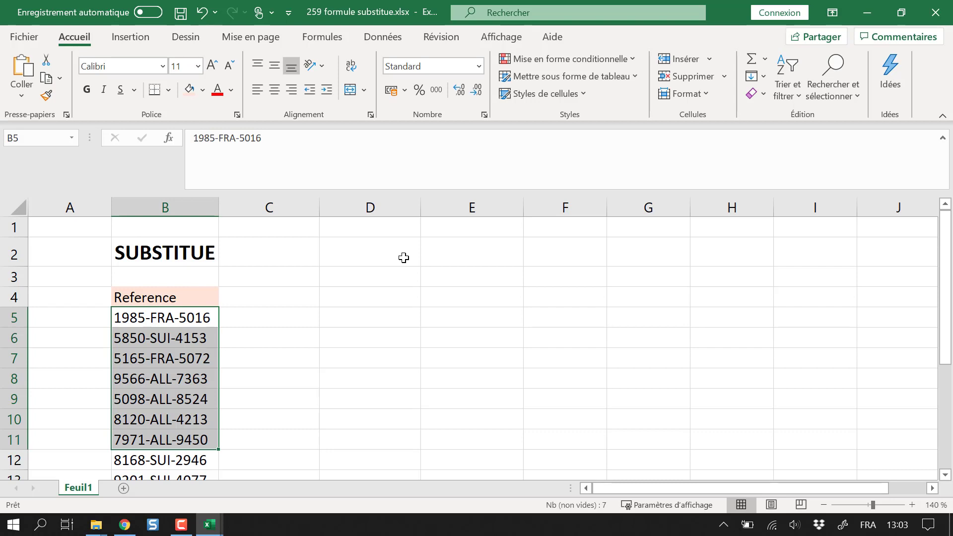
pyautogui.click(294, 316)
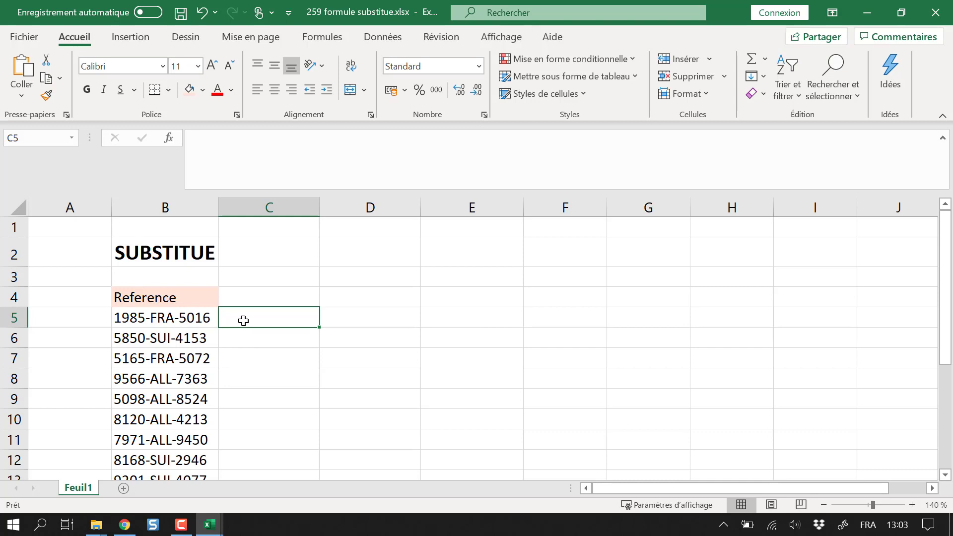
pyautogui.write('=sub')
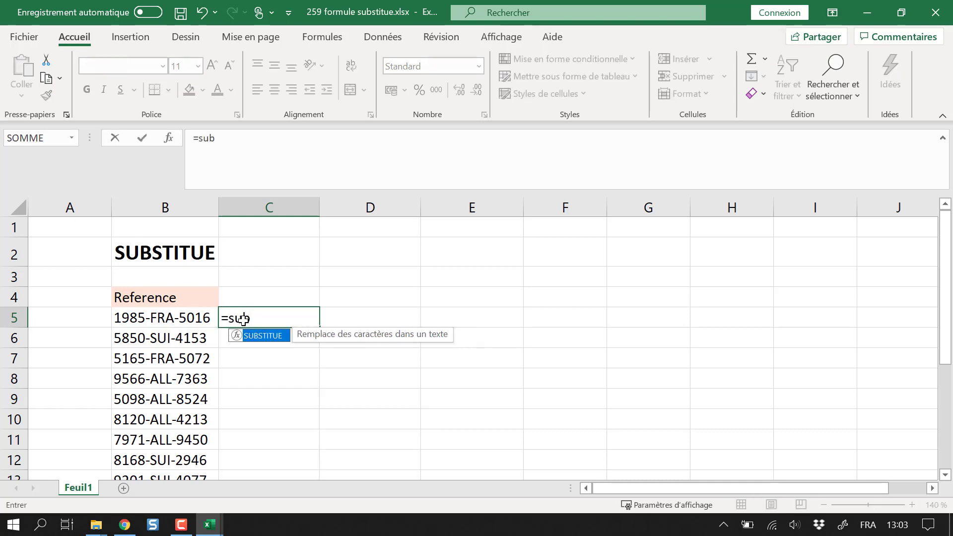
pyautogui.press('Tab')
pyautogui.press('Left')
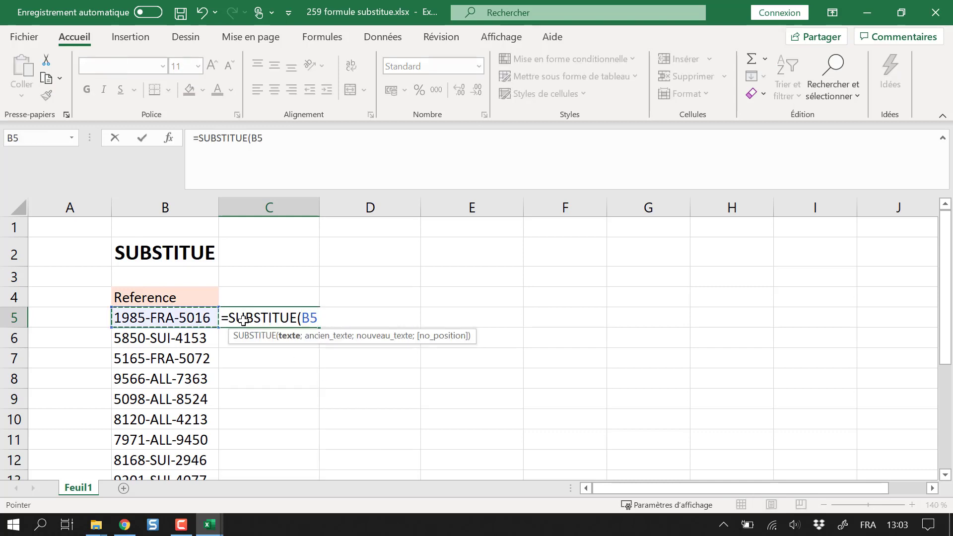
pyautogui.write(';')
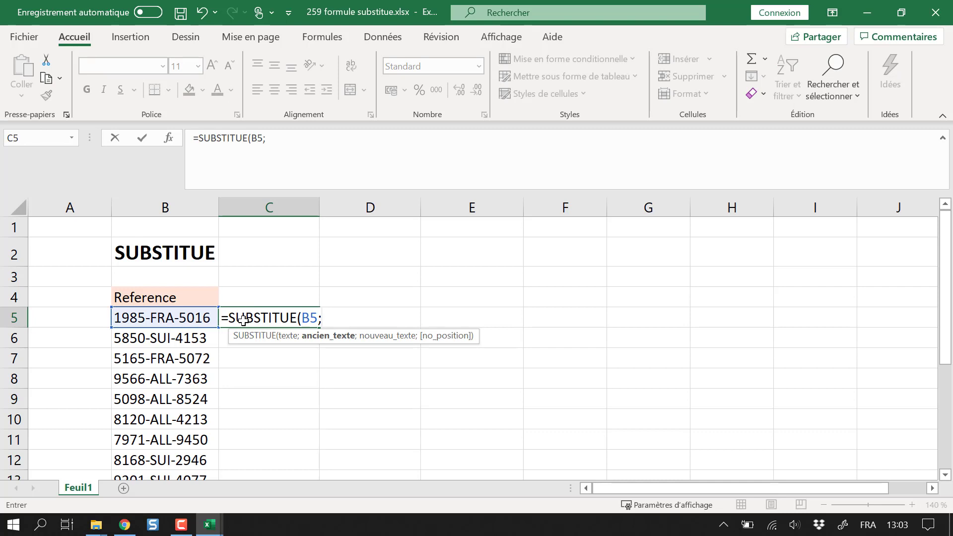
pyautogui.write('"-')
pyautogui.write('"')
pyautogui.write(';')
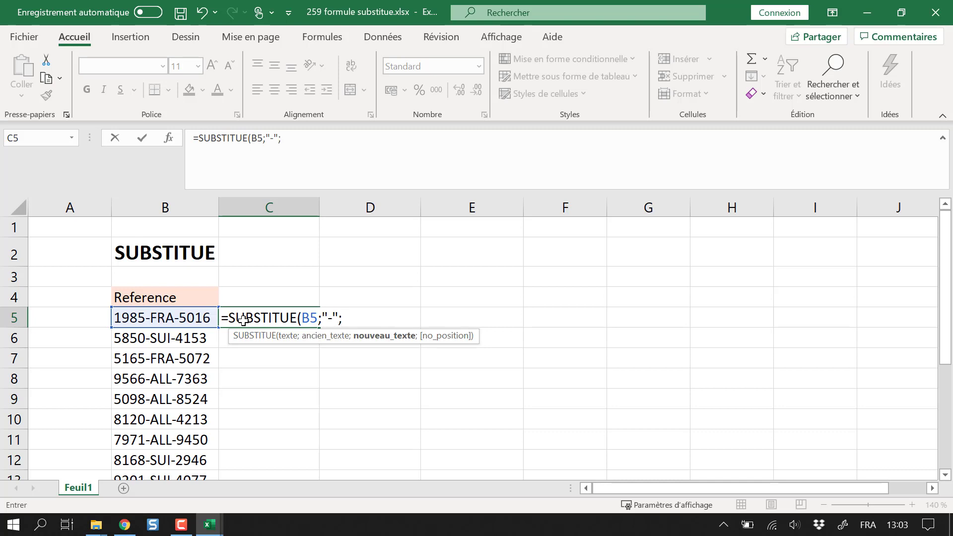
pyautogui.write('" "')
pyautogui.write(')')
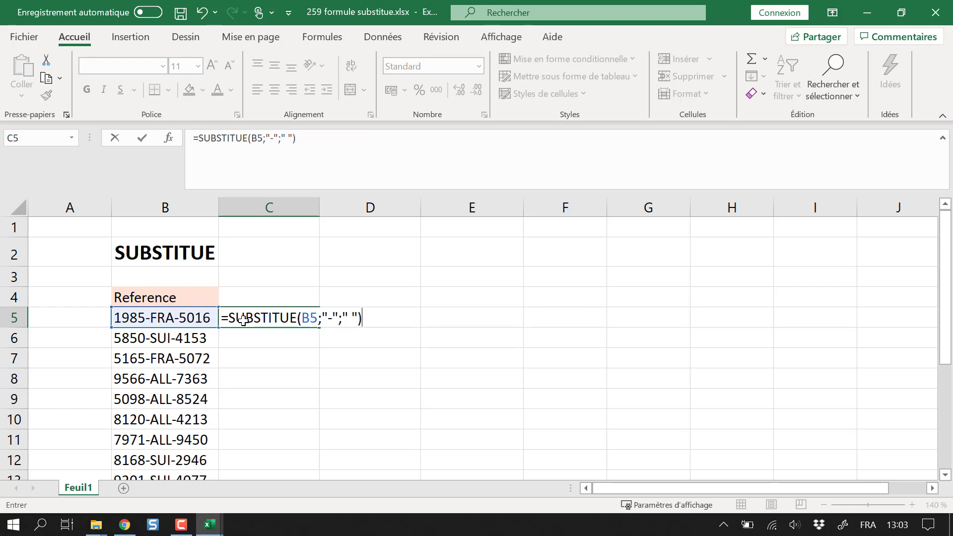
pyautogui.press('Return')
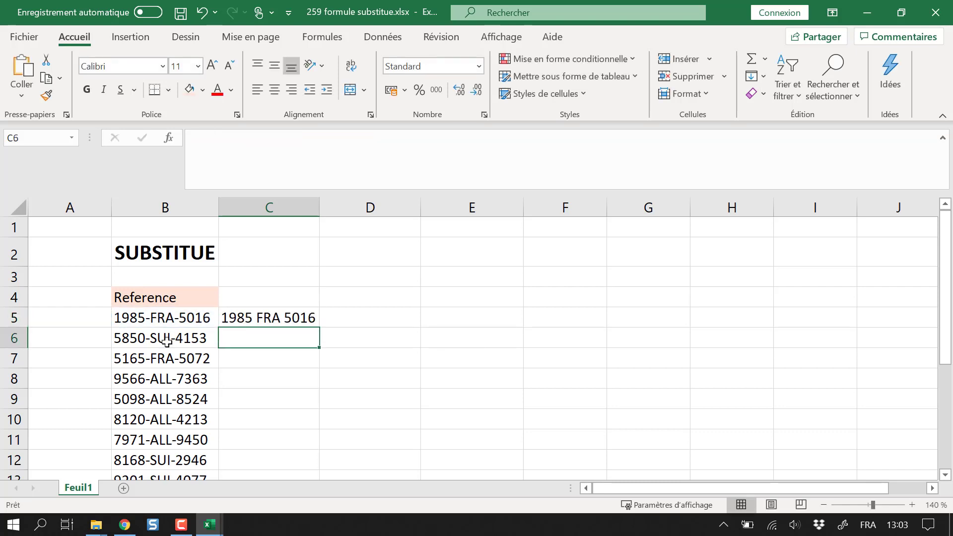
# Step: Fill C5's SUBSTITUE formula down to C15, giving codes like 6236 ALL 2557
pyautogui.click(308, 319)
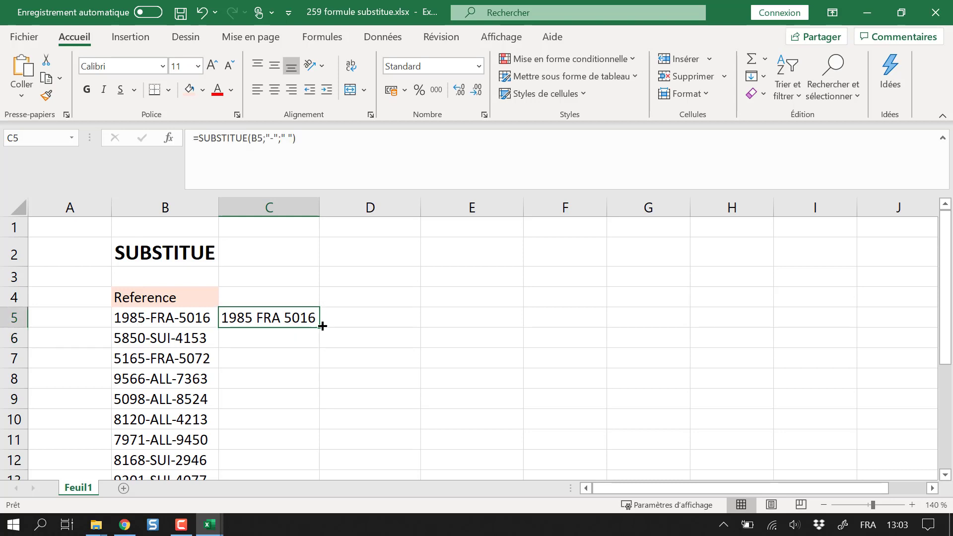
pyautogui.moveTo(320, 328); pyautogui.dragTo(318, 470)
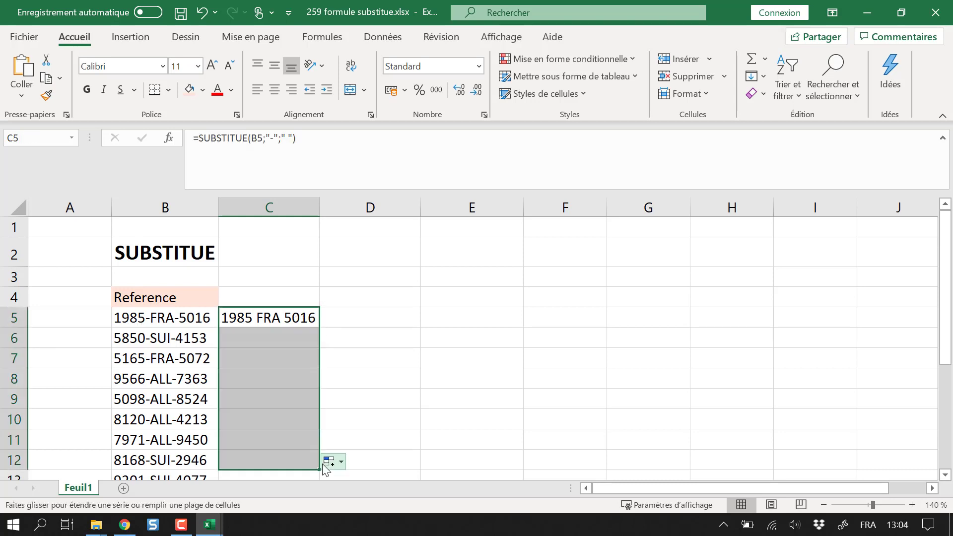
pyautogui.scroll(-1, 358, 406)
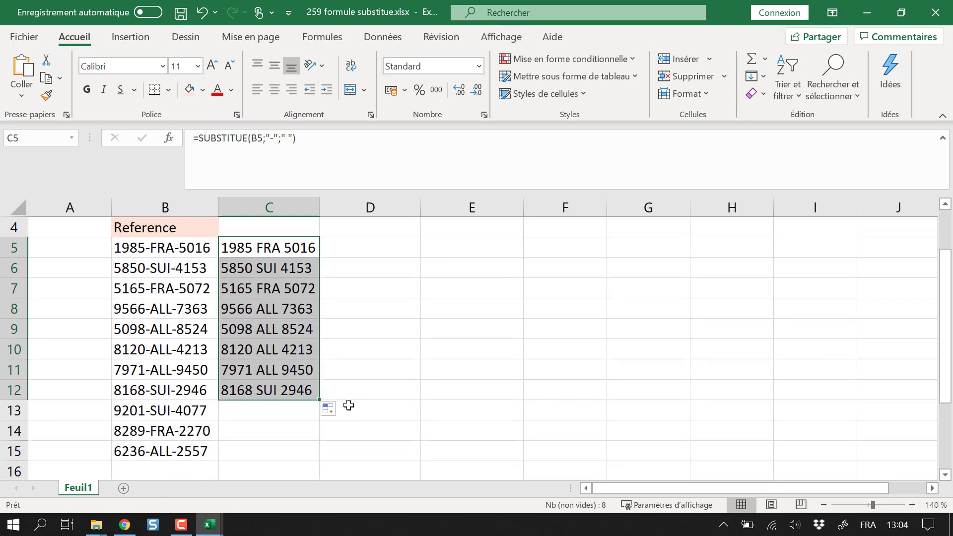
pyautogui.doubleClick(322, 400)
pyautogui.click(378, 370)
pyautogui.scroll(1, 291, 268)
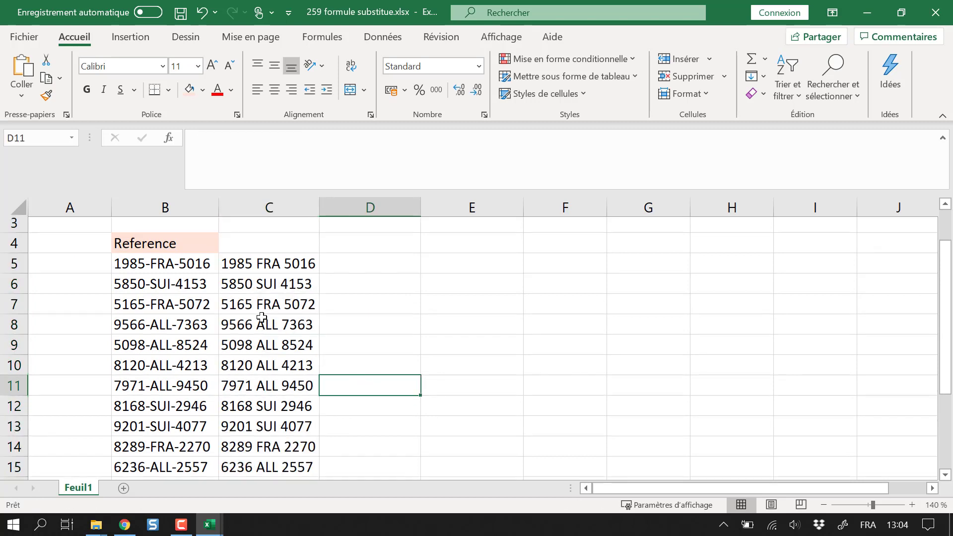
pyautogui.click(391, 317)
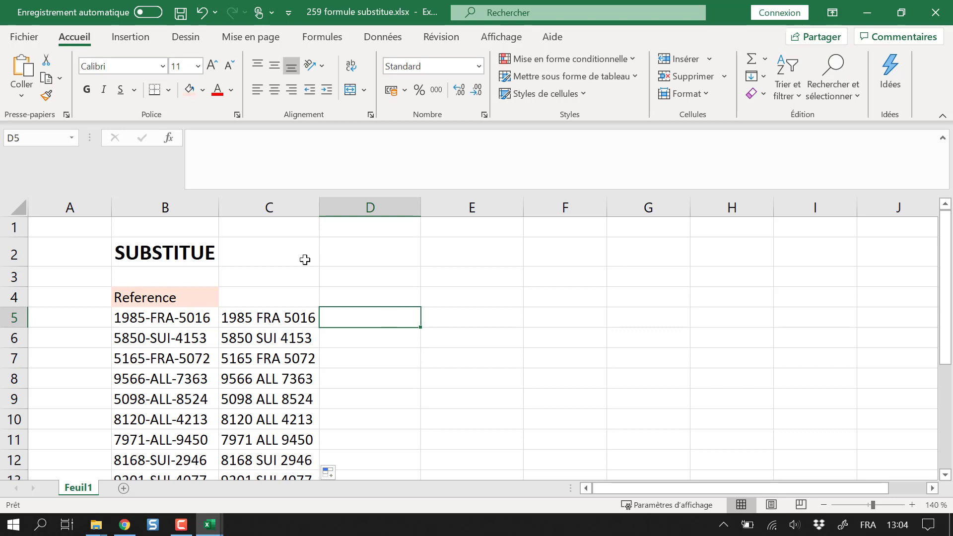
pyautogui.click(296, 319)
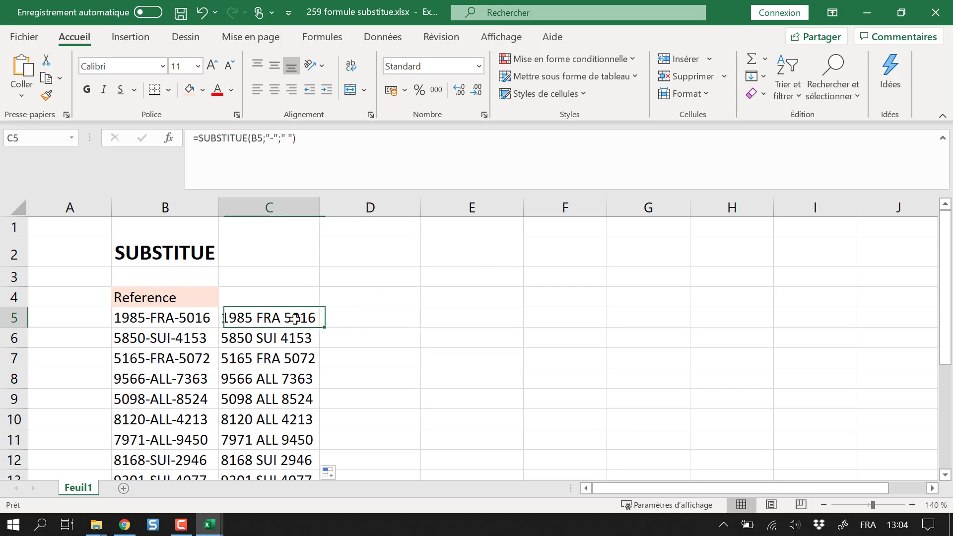
pyautogui.click(289, 138)
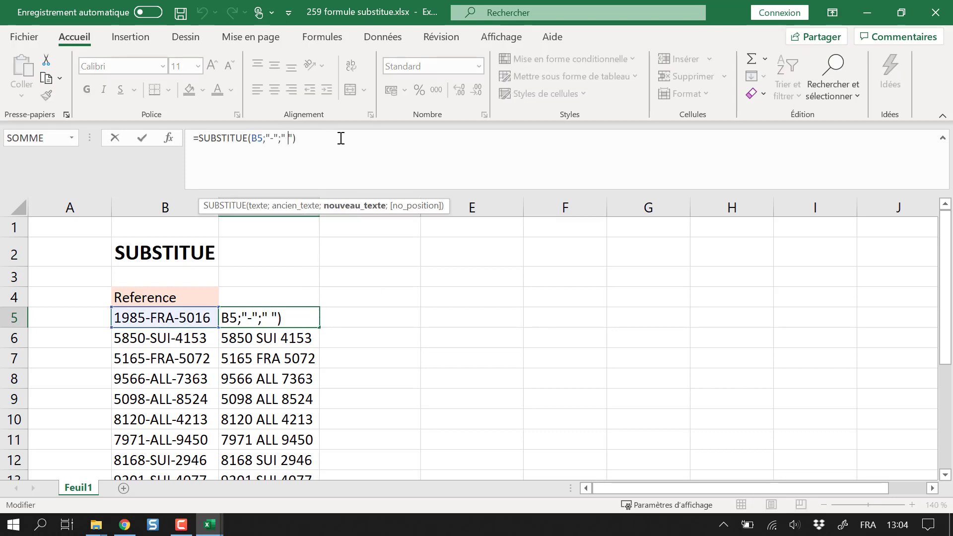
pyautogui.write('-----')
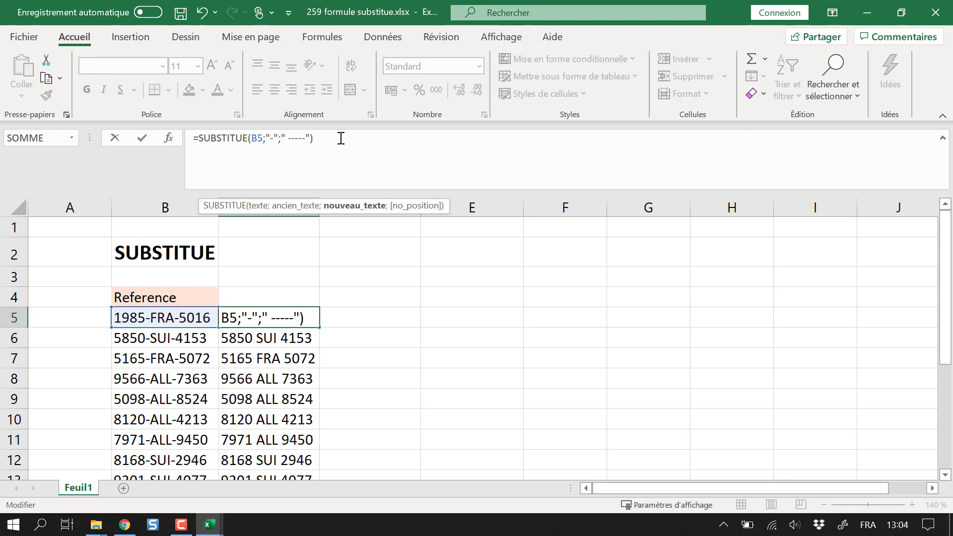
pyautogui.press('Return')
pyautogui.click(313, 320)
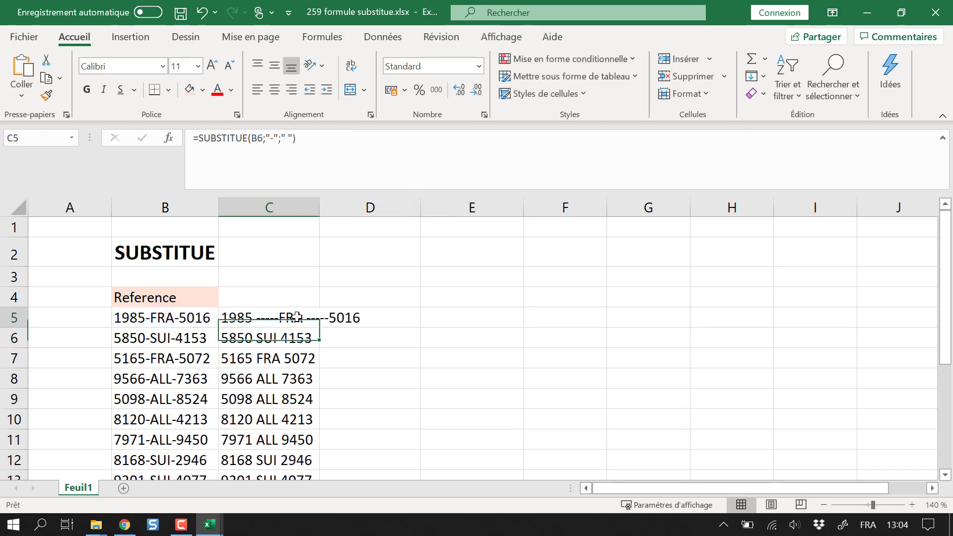
pyautogui.doubleClick(319, 328)
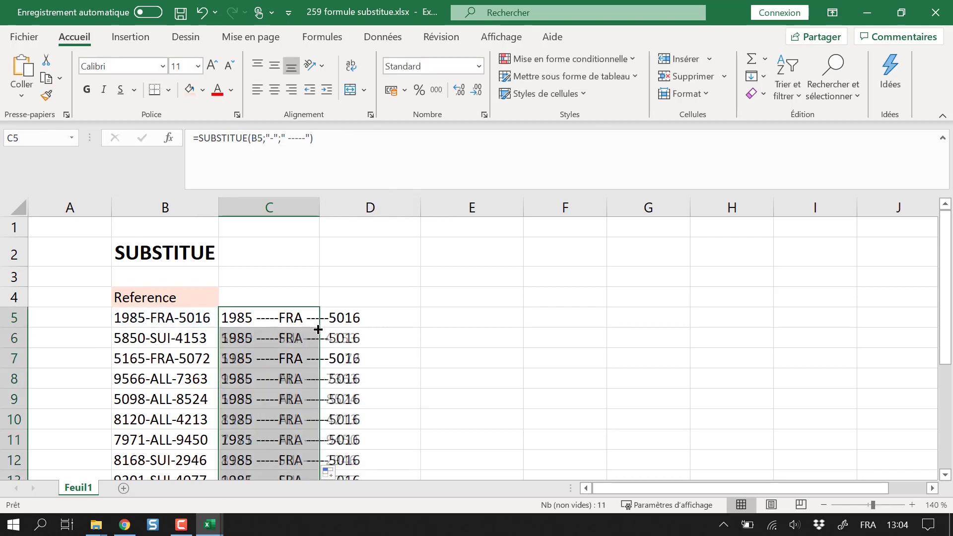
pyautogui.click(426, 330)
pyautogui.hotkey('ctrl', 'z')
pyautogui.hotkey('ctrl', 'z')
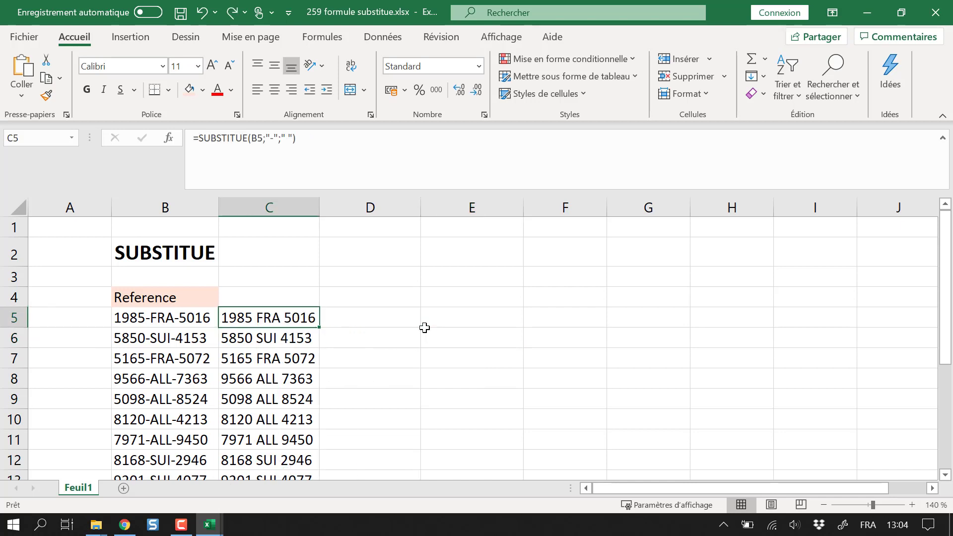
pyautogui.click(376, 313)
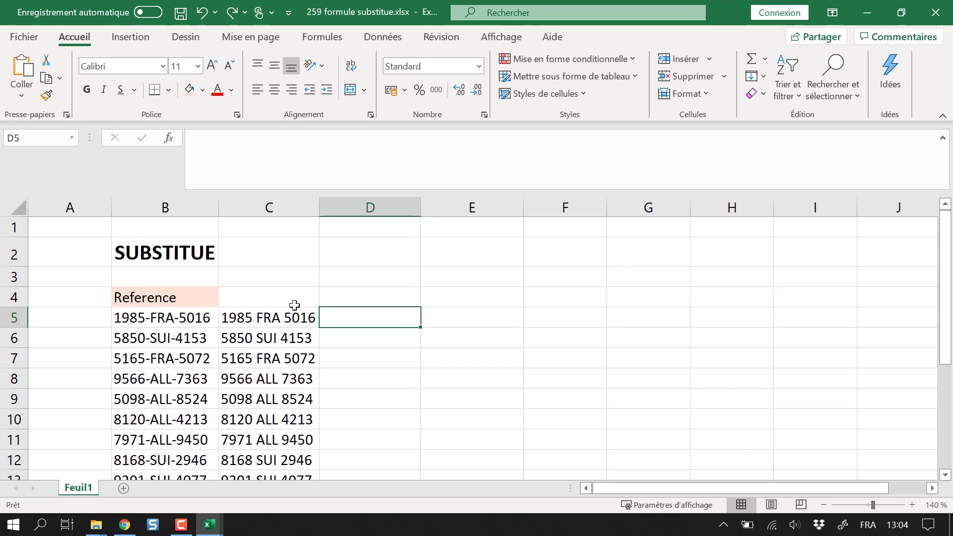
# Step: Copy C5's formula text into D5 as a starting point
pyautogui.click(293, 308)
pyautogui.moveTo(303, 167); pyautogui.dragTo(150, 130)
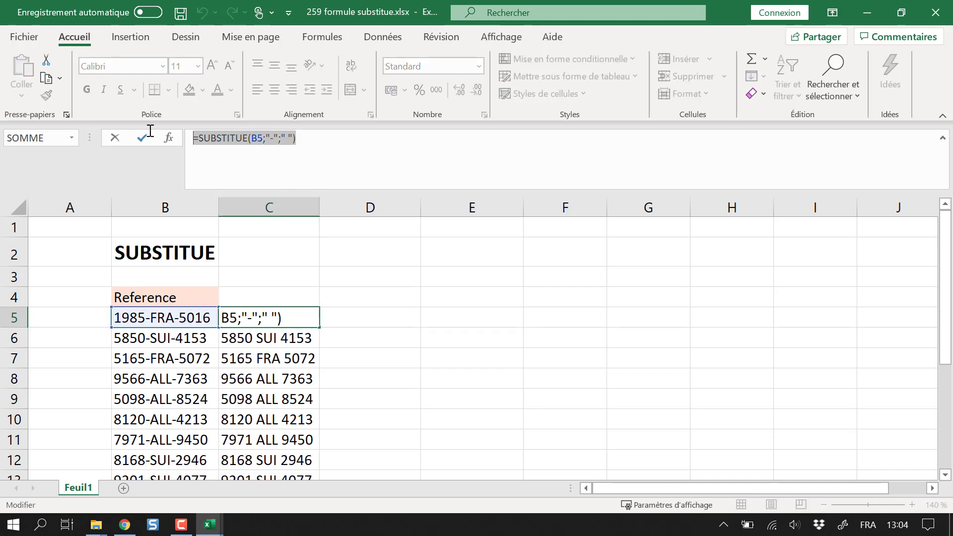
pyautogui.hotkey('ctrl', 'c')
pyautogui.press('Escape')
pyautogui.click(329, 312)
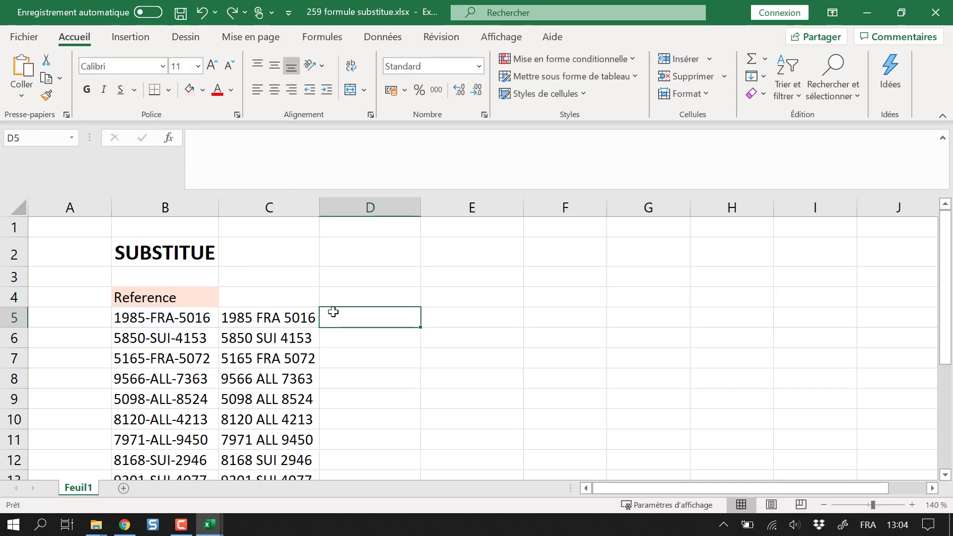
pyautogui.hotkey('ctrl', 'v')
# Step: Add an occurrence argument to D5's SUBSTITUE and set it to 3
pyautogui.click(340, 151)
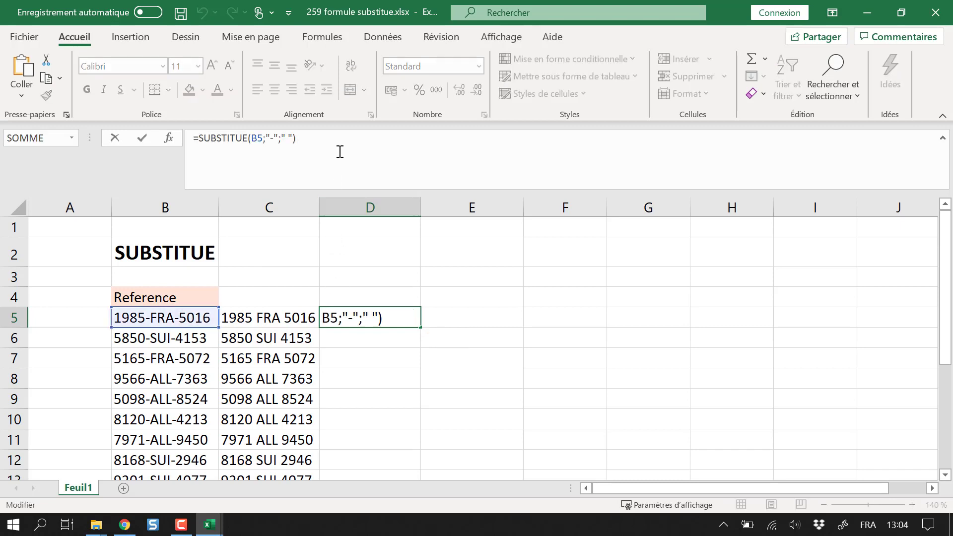
pyautogui.press('BackSpace')
pyautogui.write(';')
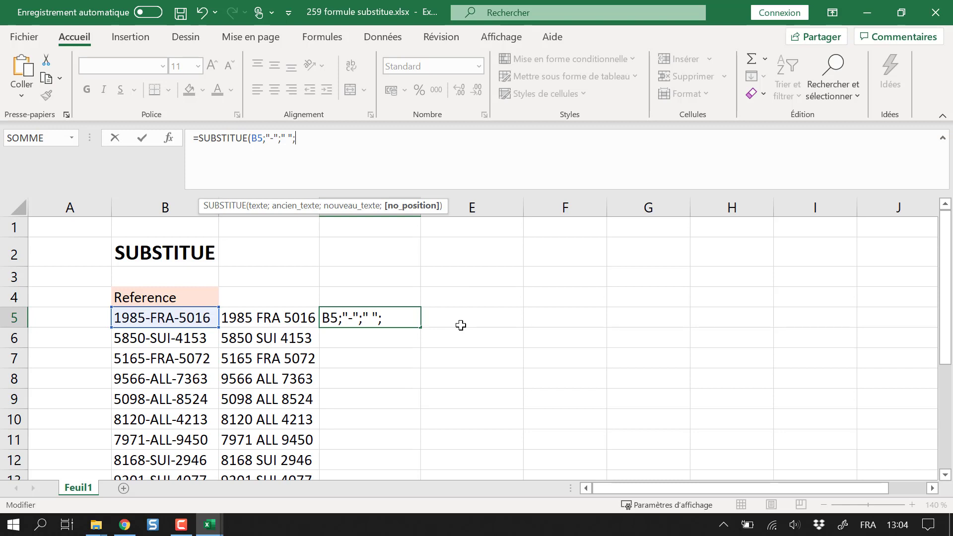
pyautogui.write('1')
pyautogui.write(')')
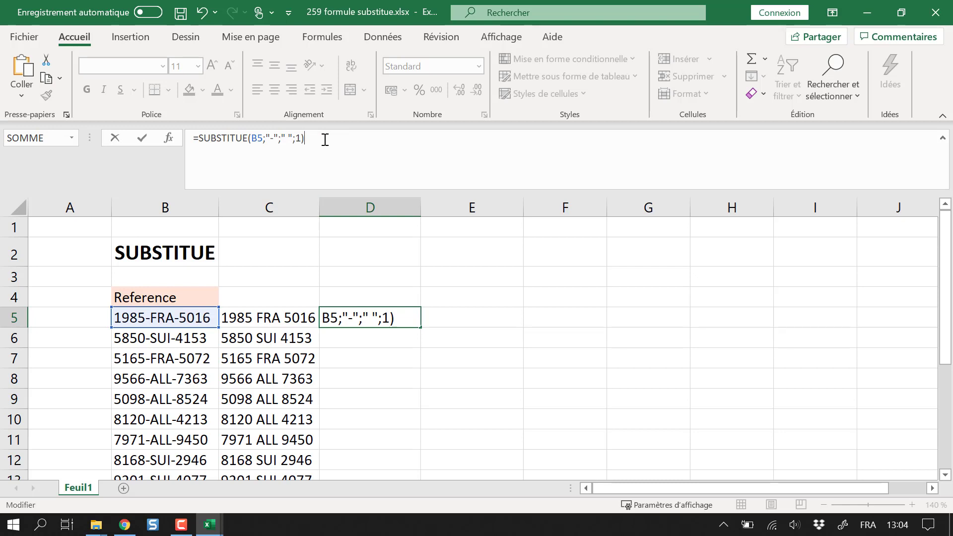
pyautogui.click(326, 140)
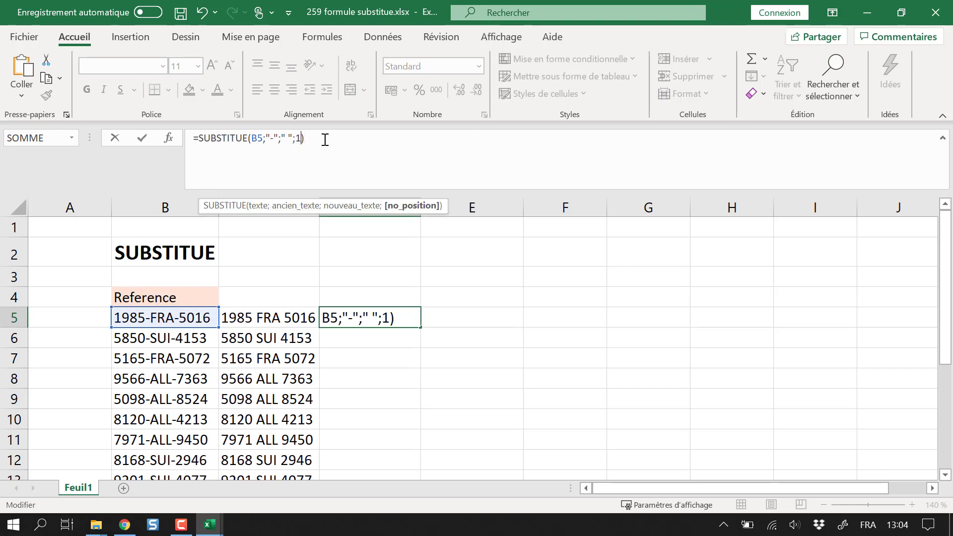
pyautogui.press('BackSpace')
pyautogui.press('BackSpace')
pyautogui.write('3')
pyautogui.write(')')
pyautogui.press('Return')
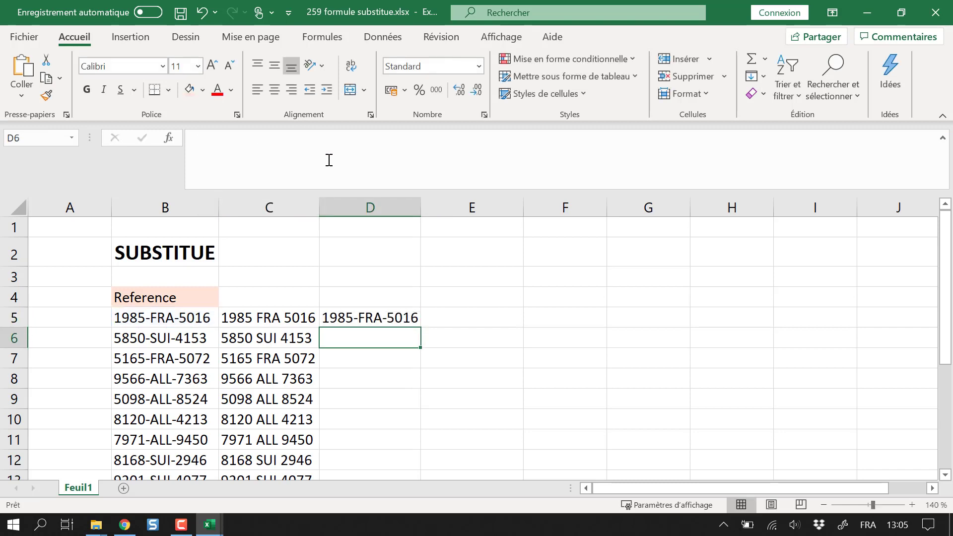
# Step: Compare D5's result against the original reference in B5
pyautogui.click(395, 321)
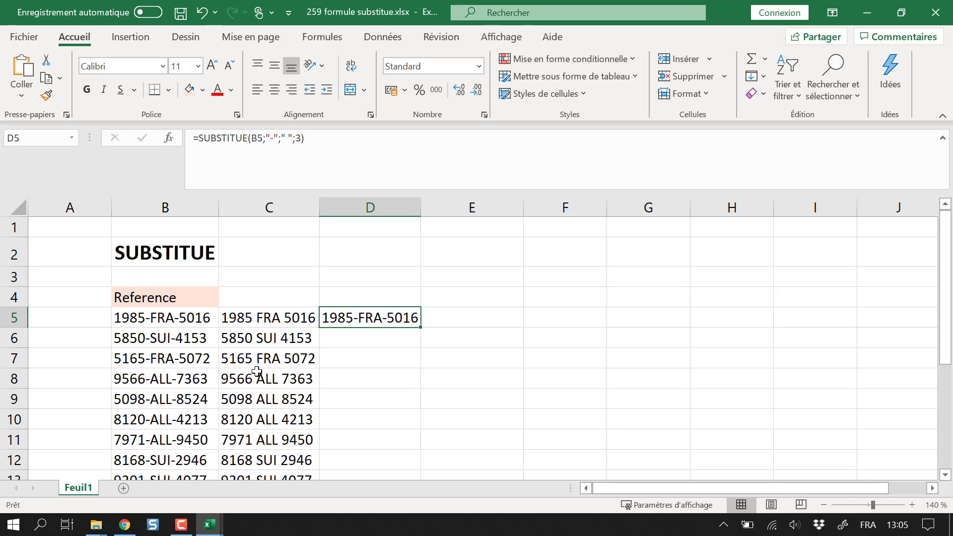
pyautogui.click(177, 318)
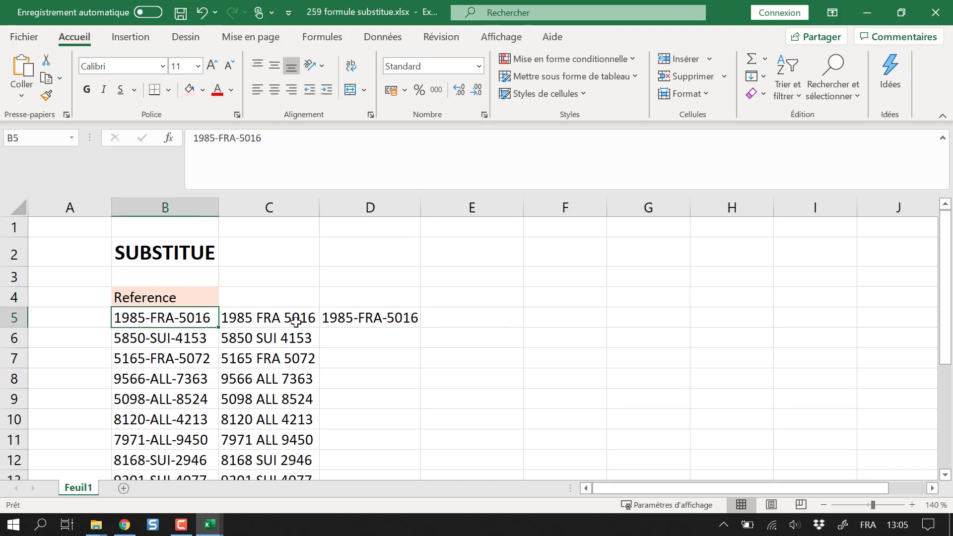
pyautogui.click(412, 322)
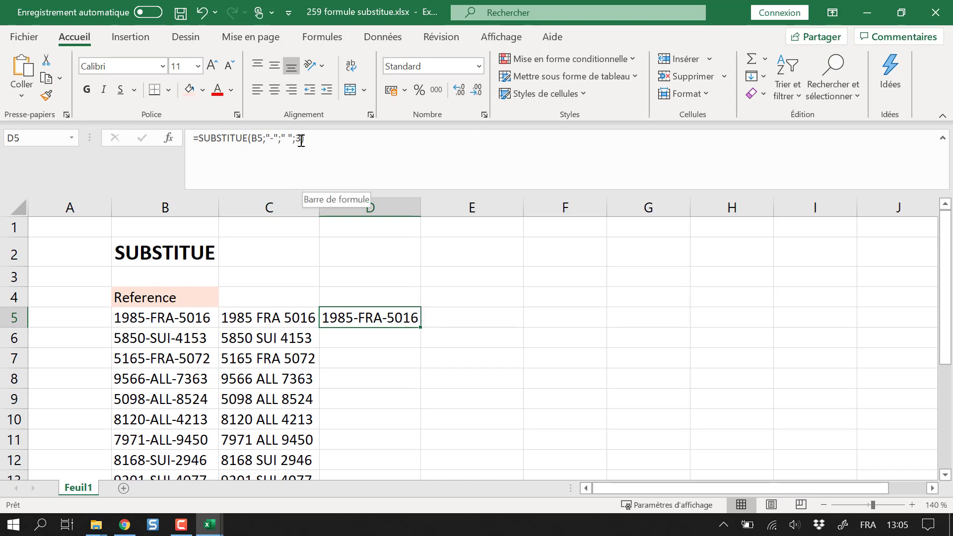
pyautogui.click(158, 320)
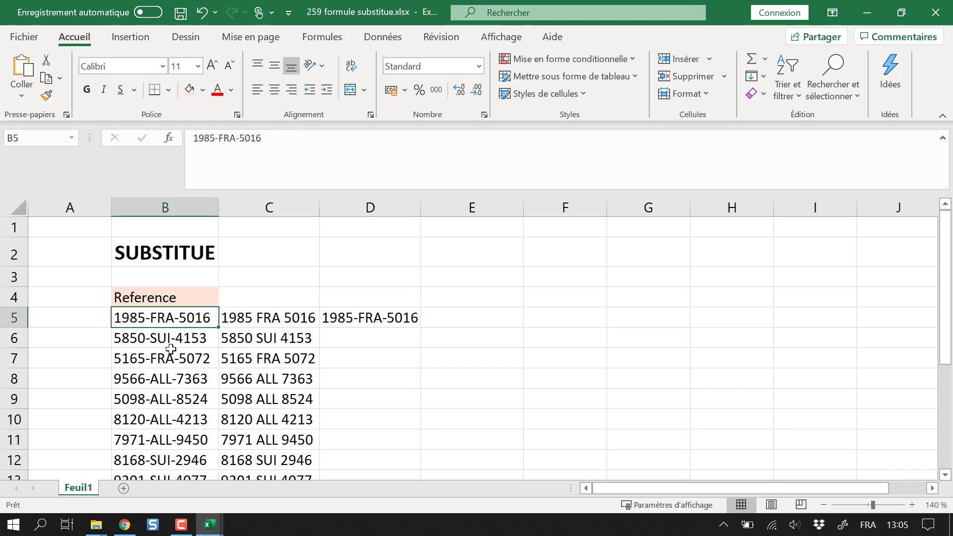
pyautogui.click(382, 320)
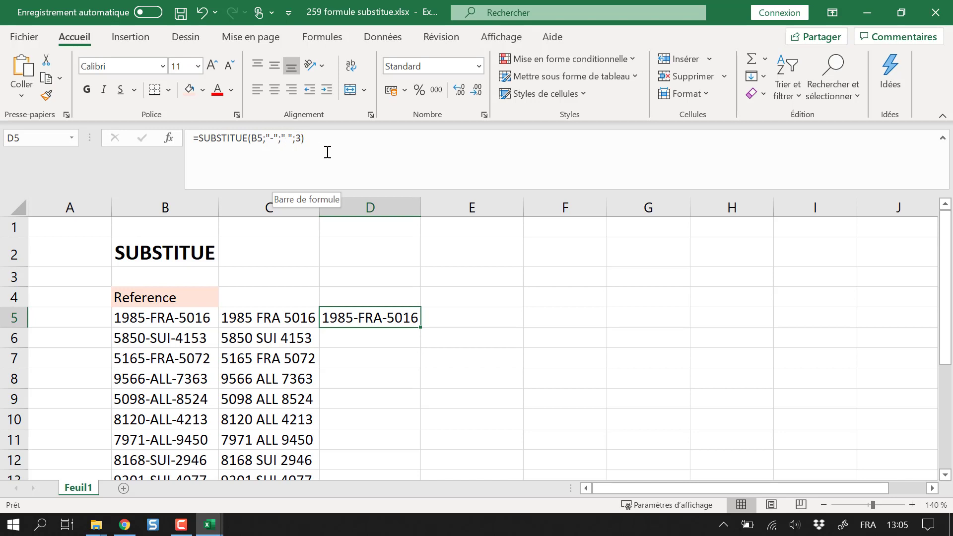
# Step: Change D5's occurrence number from 3 to 1, giving 1985 FRA-5016
pyautogui.click(301, 137)
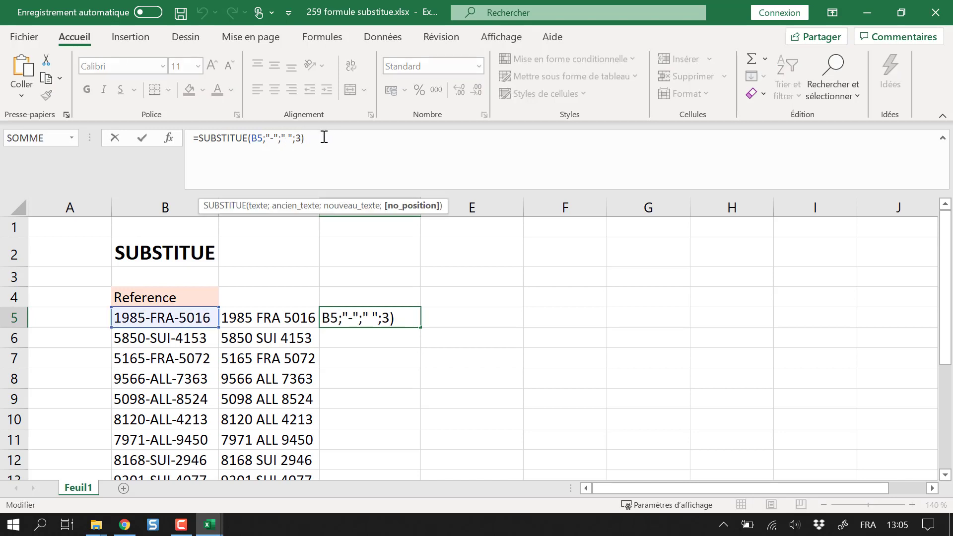
pyautogui.press('BackSpace')
pyautogui.write('1')
pyautogui.press('Return')
pyautogui.press('Up')
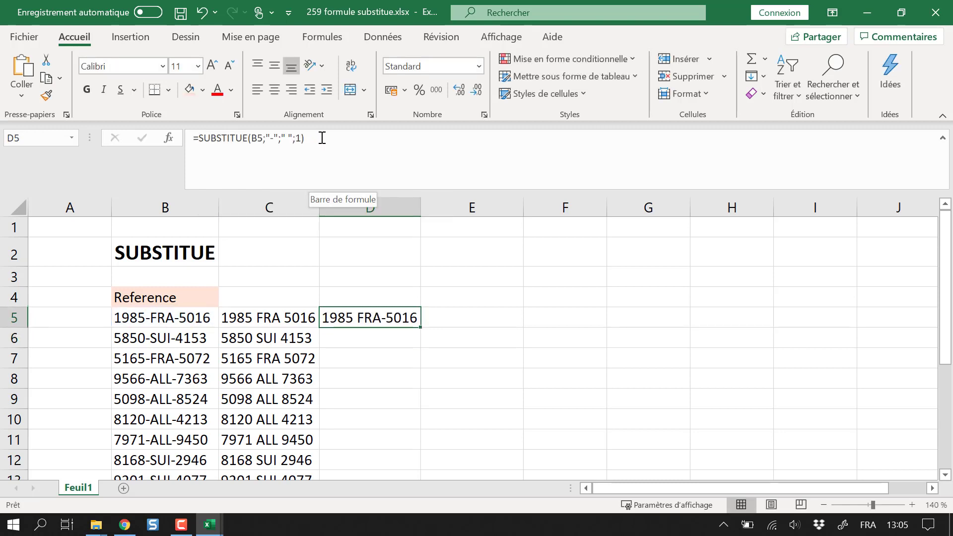
# Step: Rewrite D5 as =SUBSTITUE(SUBSTITUE(B5;"-";" ";1);"-";"//";2)
pyautogui.click(199, 138)
pyautogui.write('s')
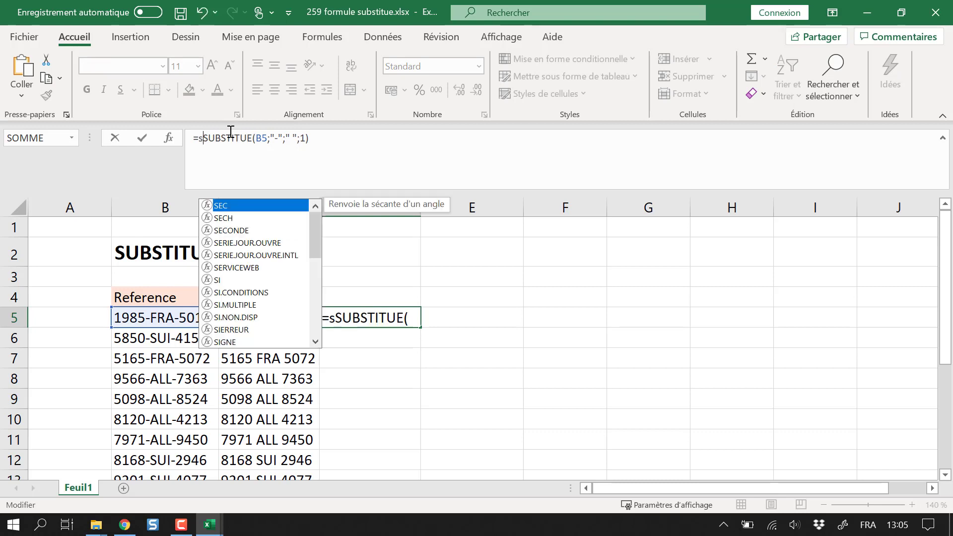
pyautogui.write('ubs')
pyautogui.press('Tab')
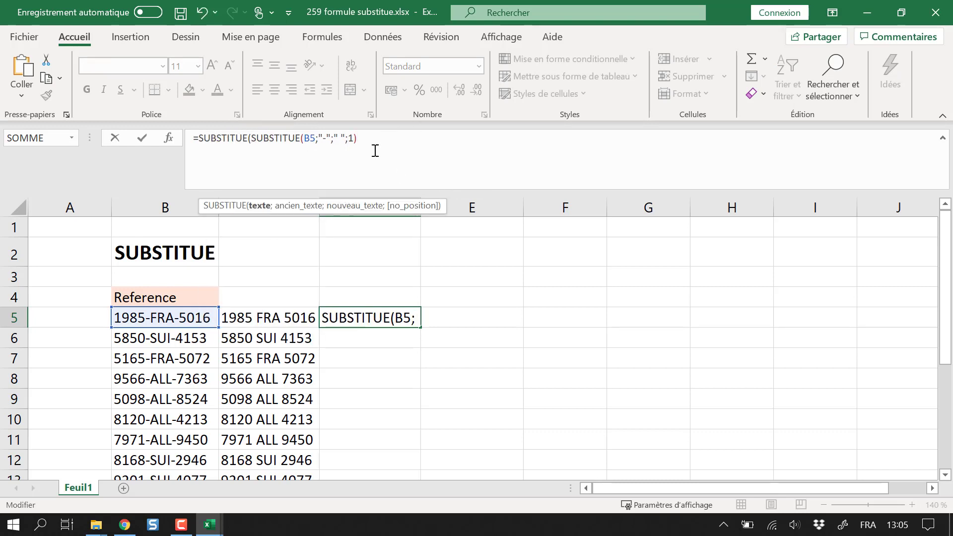
pyautogui.write(';')
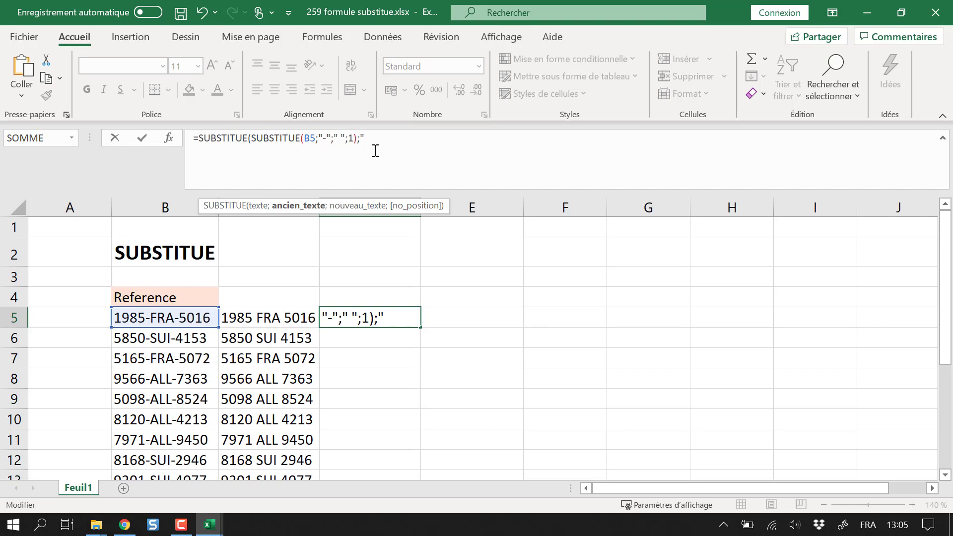
pyautogui.write('-"')
pyautogui.write(';')
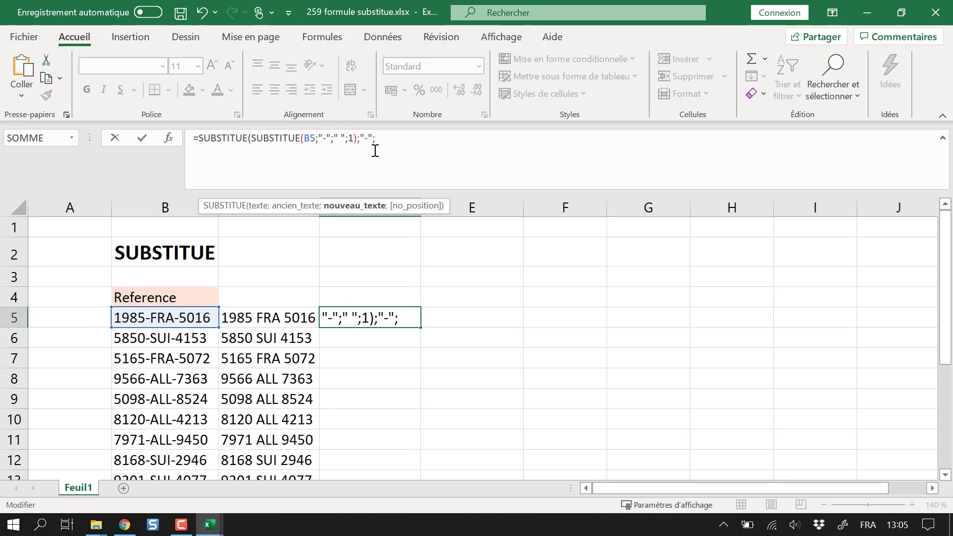
pyautogui.write('"')
pyautogui.write('//"')
pyautogui.write(';')
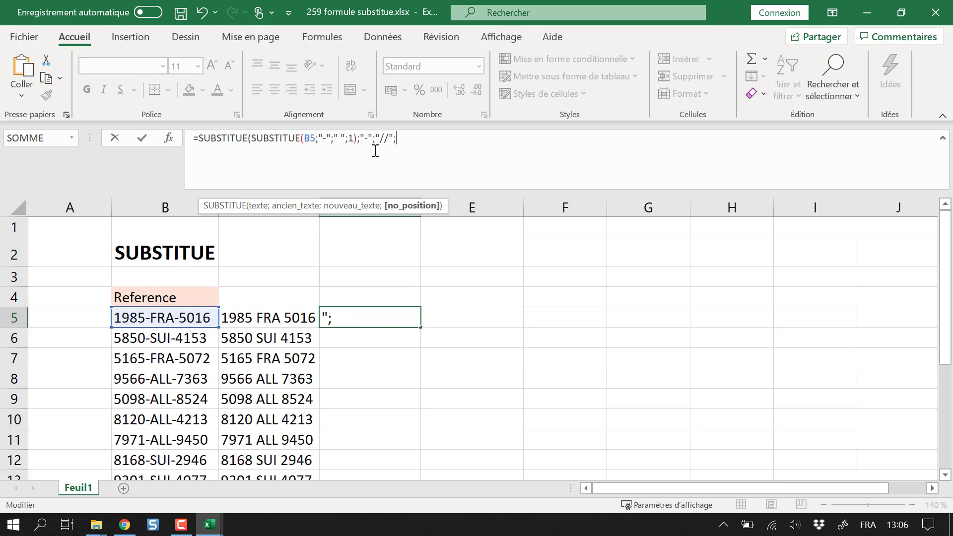
pyautogui.write('2')
pyautogui.write('°')
pyautogui.press('BackSpace')
pyautogui.write(')')
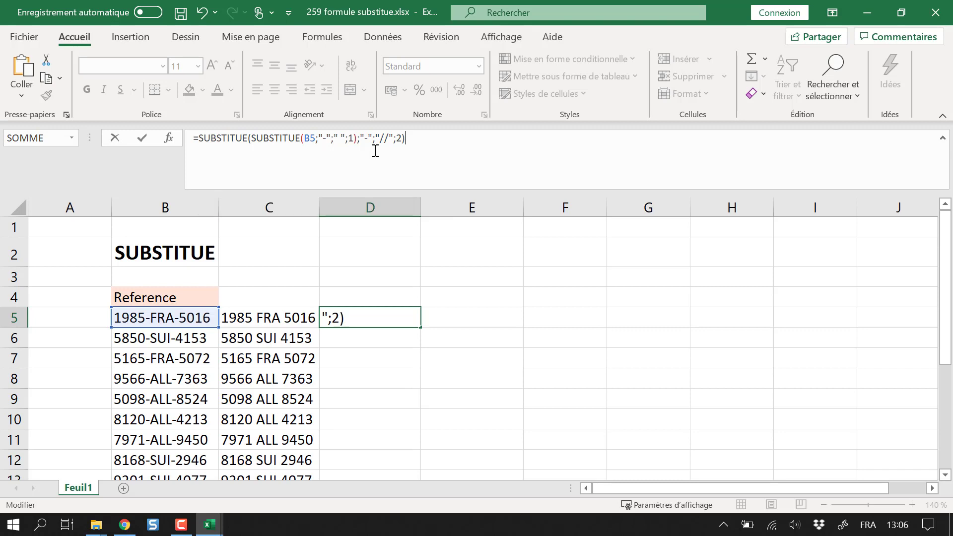
pyautogui.press('Return')
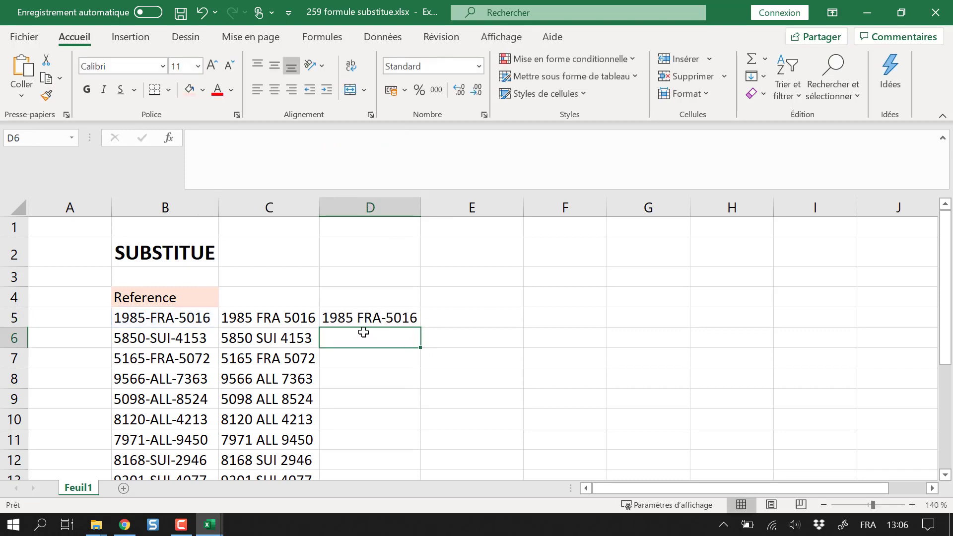
pyautogui.click(383, 320)
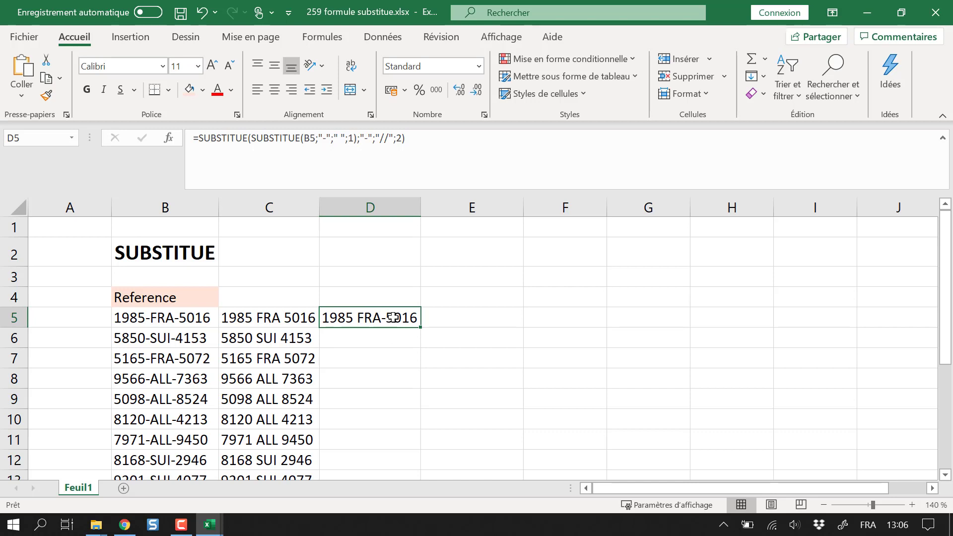
# Step: Change the outer occurrence from 2 to 1 so D5 shows 1985 FRA//5016
pyautogui.click(399, 140)
pyautogui.doubleClick(400, 140)
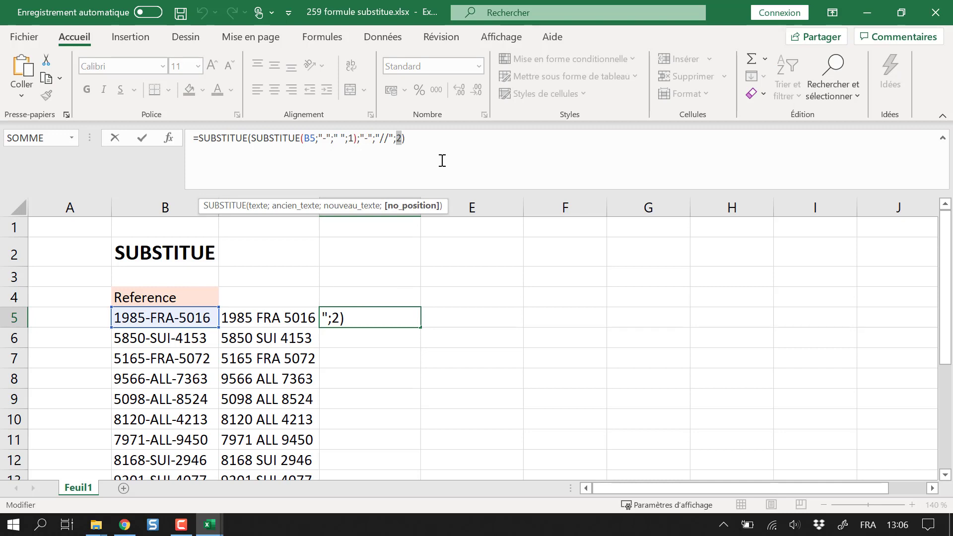
pyautogui.write('1')
pyautogui.hotkey('ctrl', 'Return')
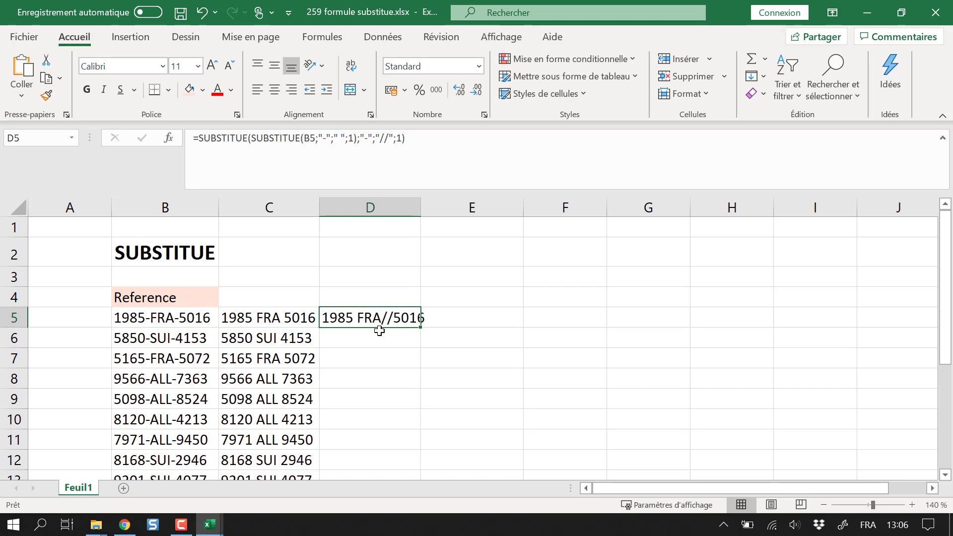
# Step: Fill D5's nested formula down column D, giving codes like 5850 SUI//4153
pyautogui.click(420, 331)
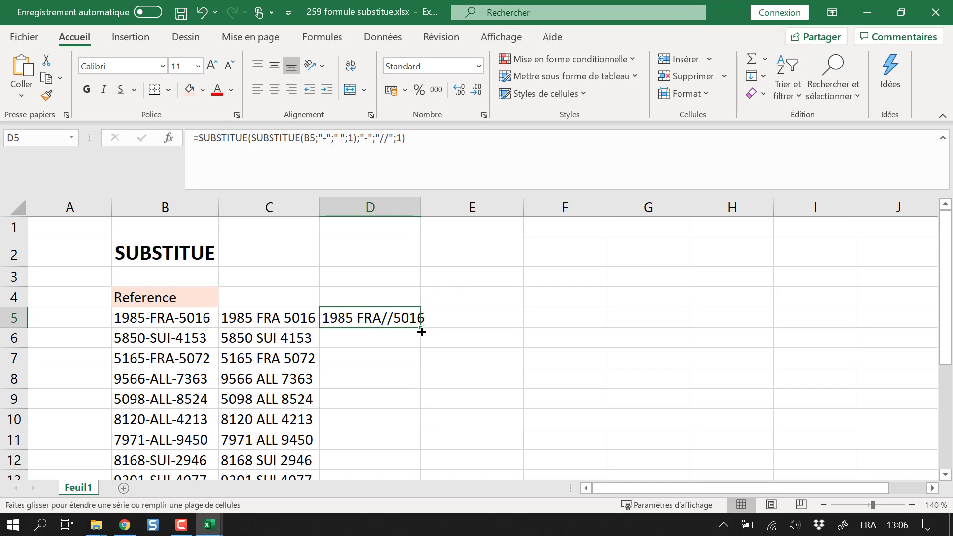
pyautogui.doubleClick(420, 330)
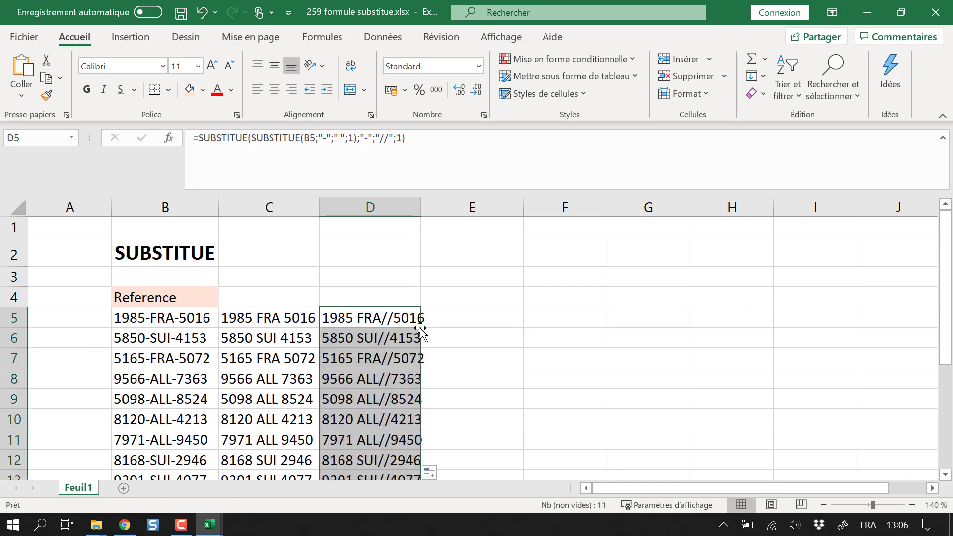
pyautogui.click(558, 340)
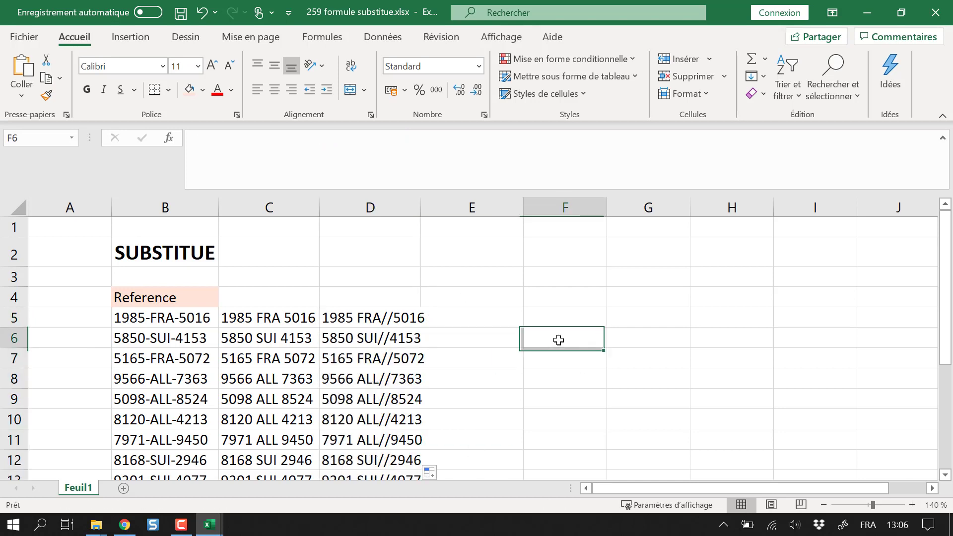
pyautogui.hotkey('ctrl', 's')
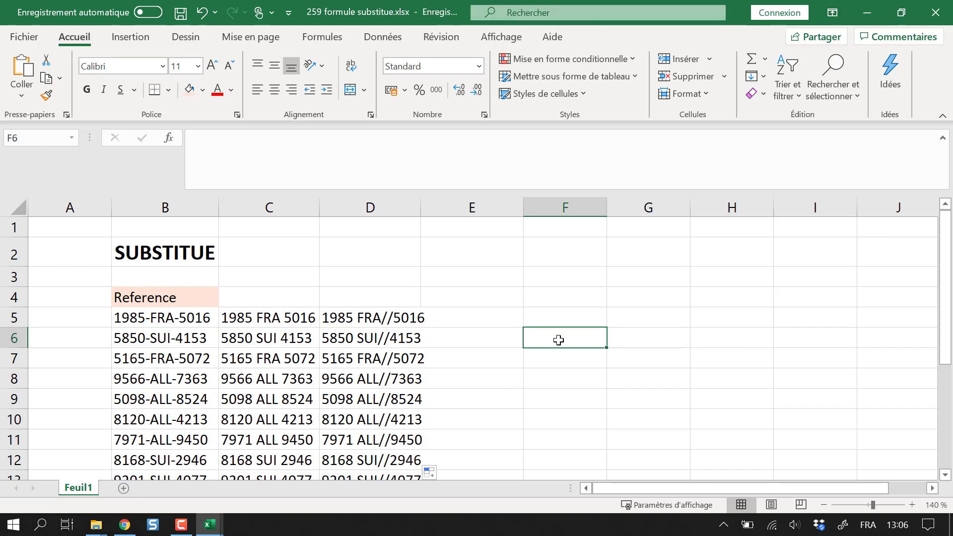